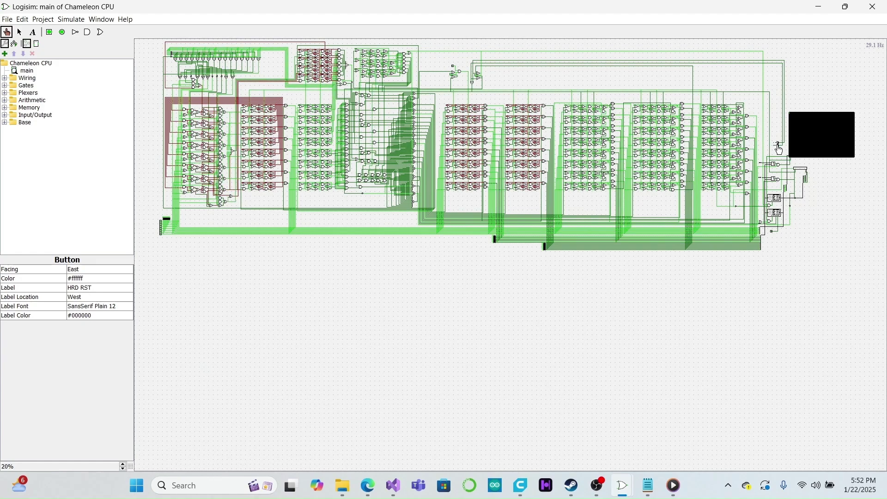
Step: Poke the SFT RST button to soft-reset the running Chameleon CPU circuit
left_click(779, 148)
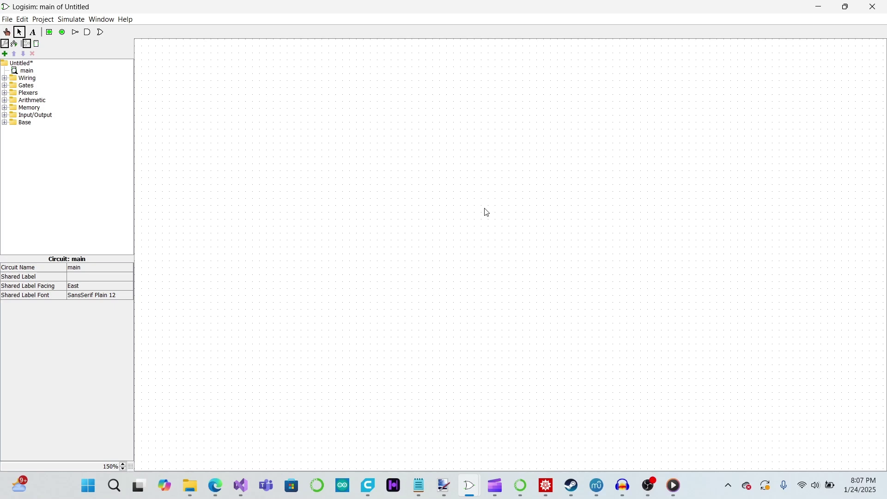
Step: Place a Wiring pull resistor on the canvas with Pull Direction set to One
left_click(6, 78)
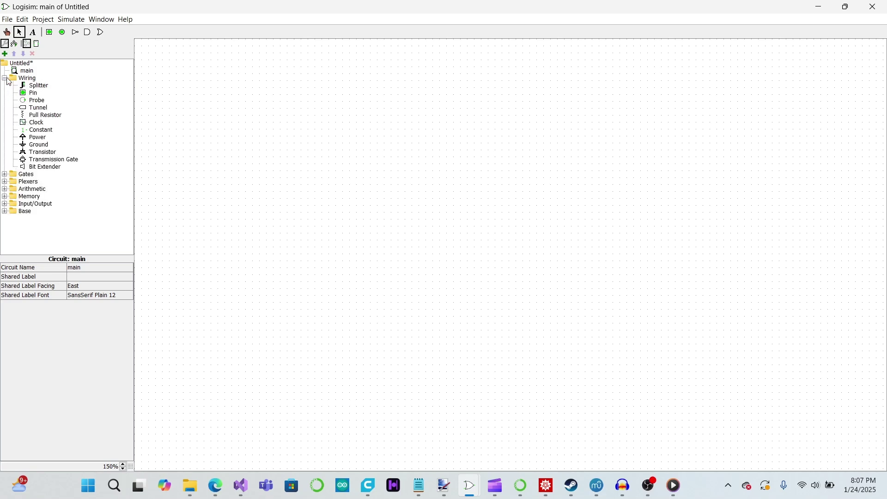
left_click(44, 115)
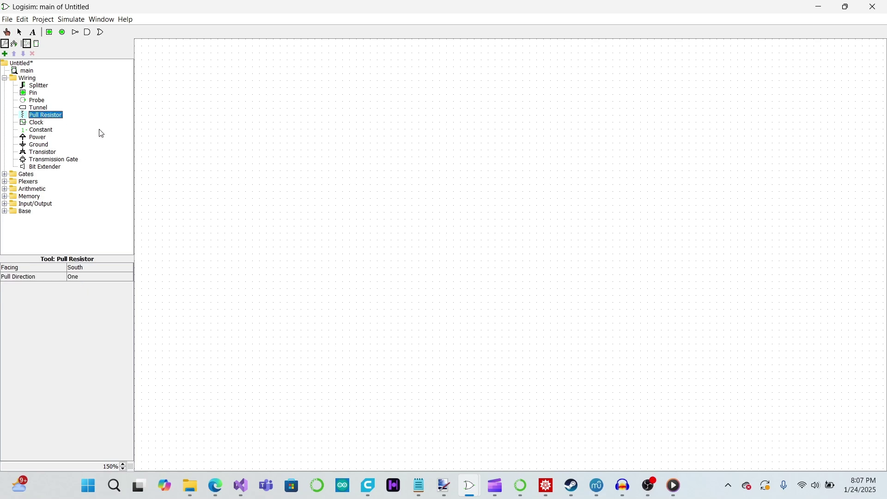
left_click(457, 185)
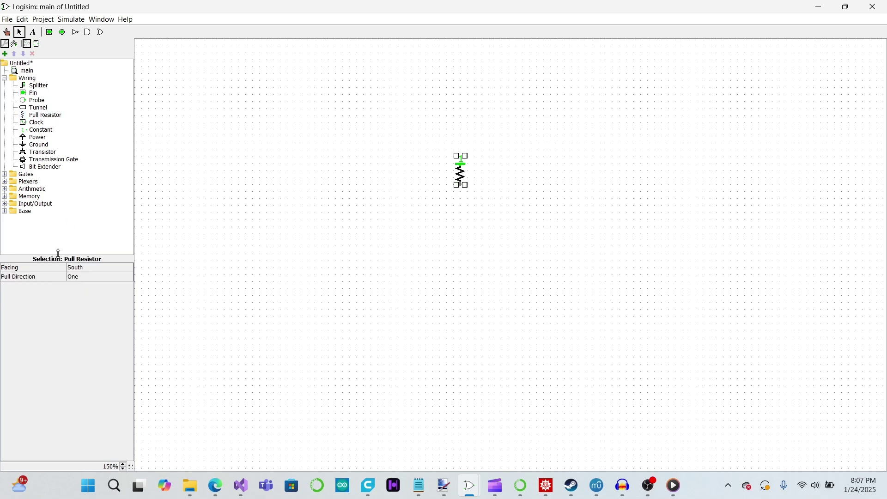
left_click(86, 277)
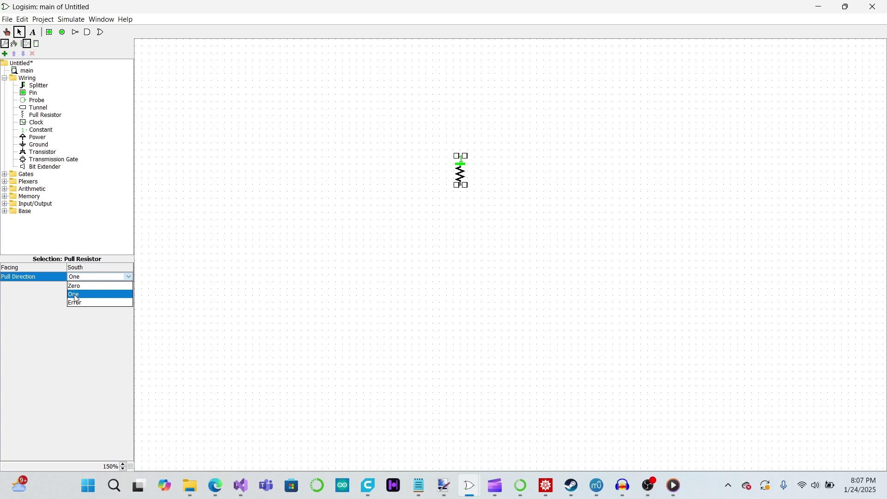
left_click(76, 295)
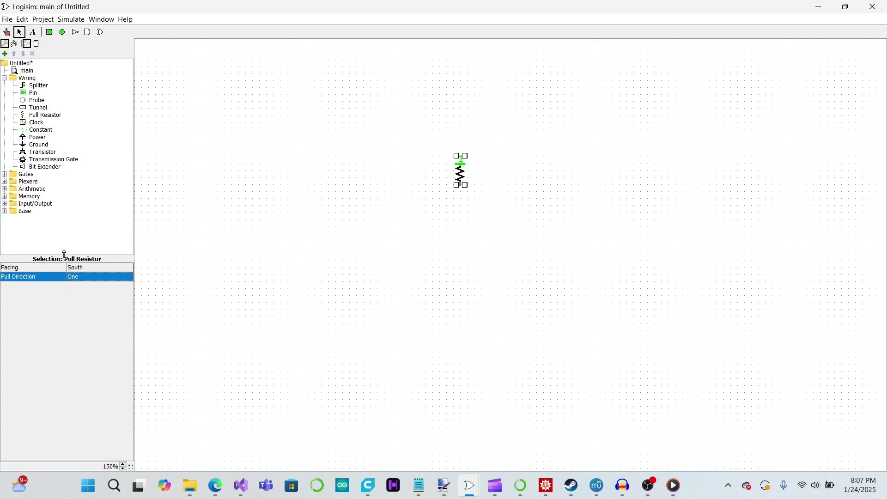
Step: Add an output pin right of the resistor and wire it to the resistor's end
left_click(62, 33)
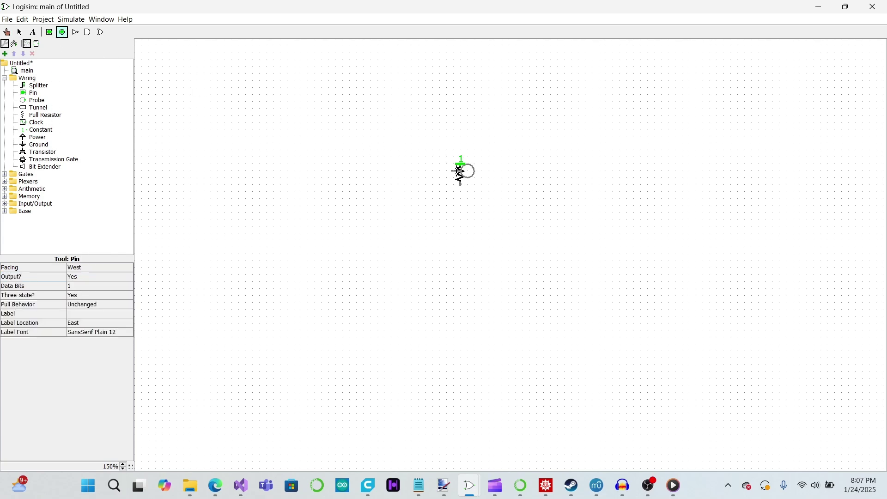
left_click(505, 185)
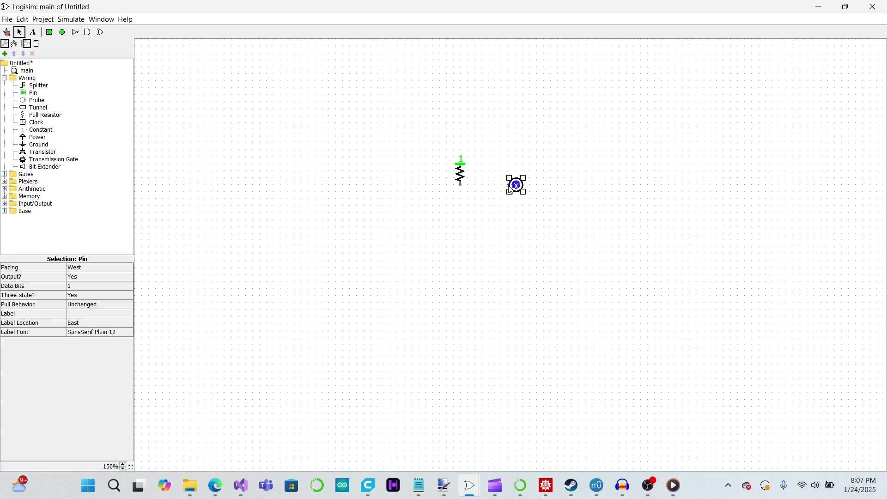
left_click_drag(512, 184, 459, 188)
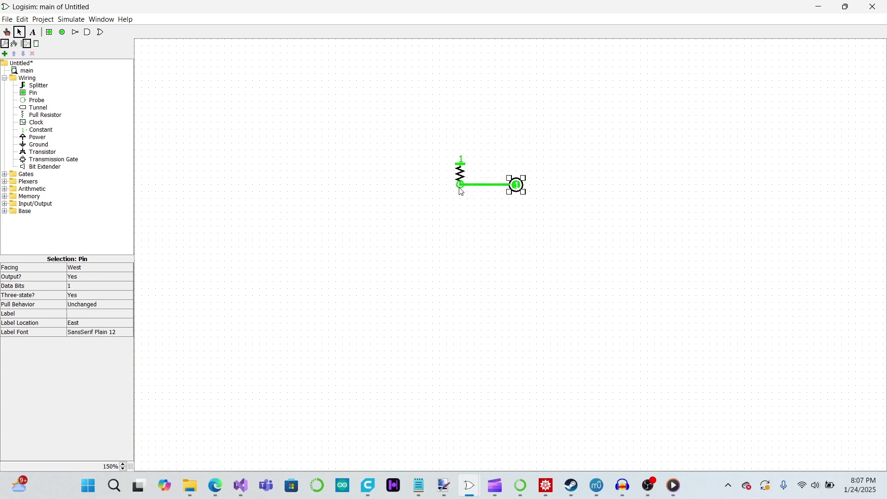
left_click(435, 232)
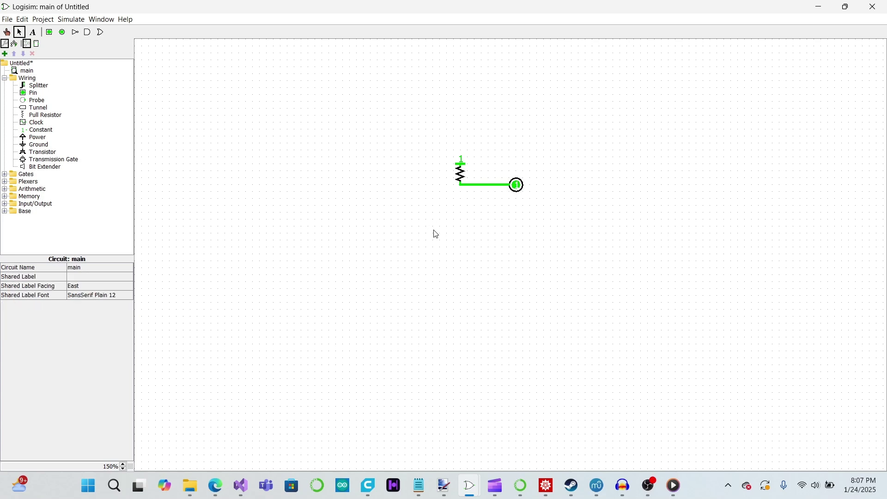
Step: Place a ground below the pull resistor, drawing a wire up and then pulling it back off the junction
left_click(37, 145)
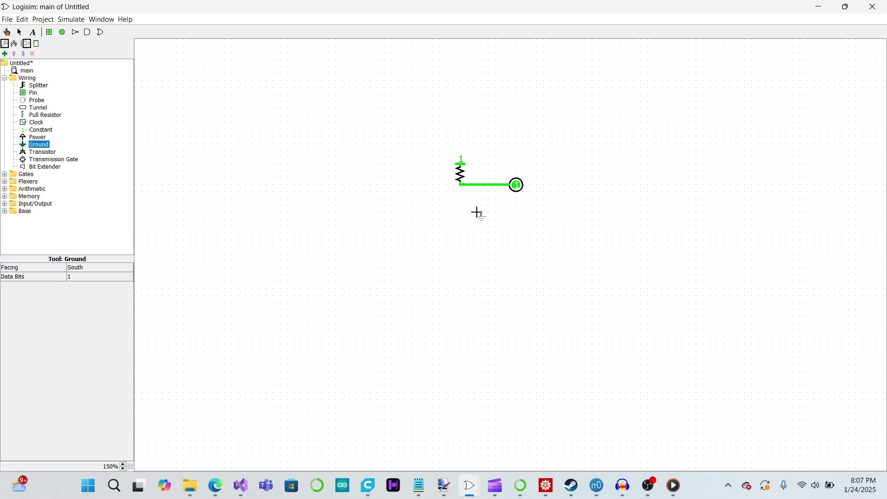
left_click(461, 209)
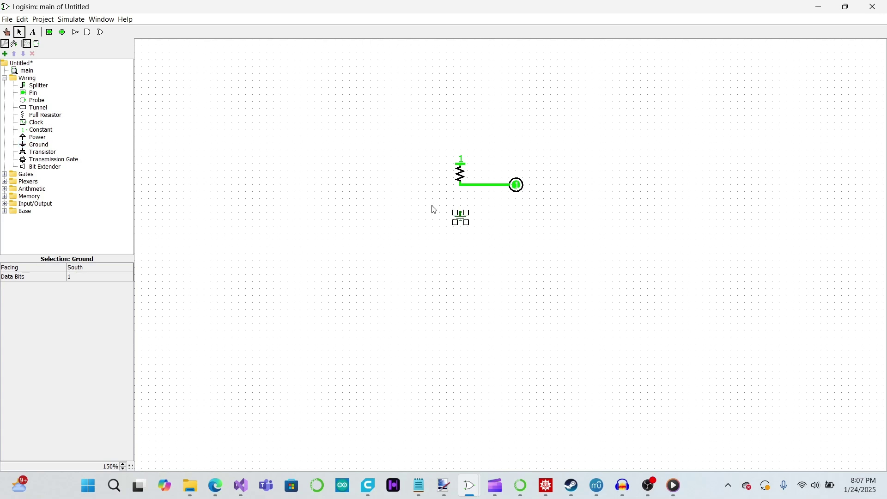
left_click(434, 210)
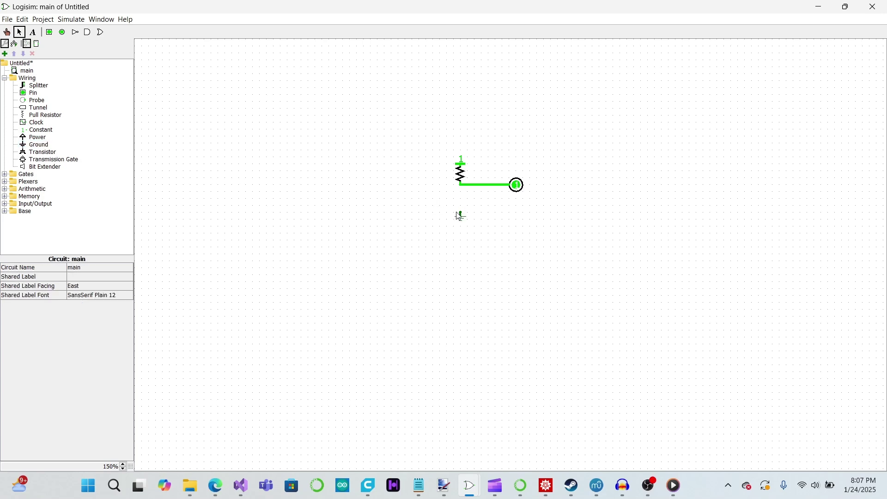
left_click_drag(456, 212, 461, 186)
left_click_drag(461, 185, 459, 213)
Step: Place an N-Type, North-facing transistor between the resistor node and ground, with a short gate wire
left_click(25, 153)
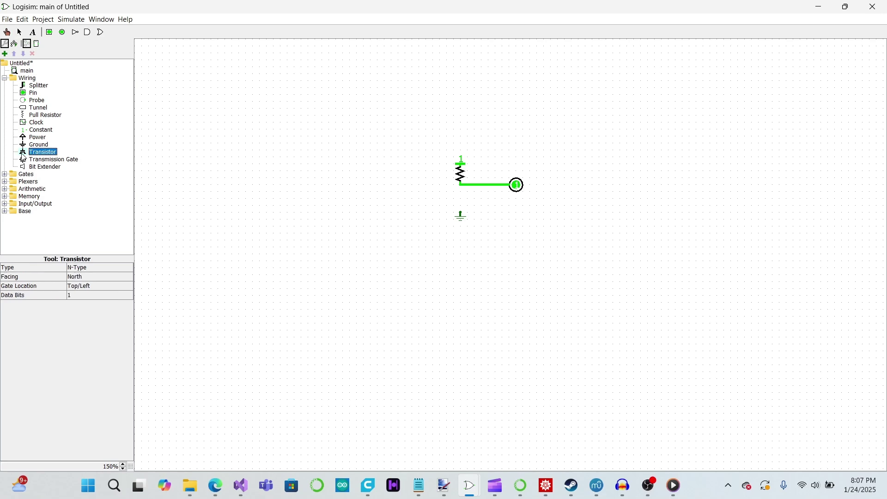
left_click(462, 186)
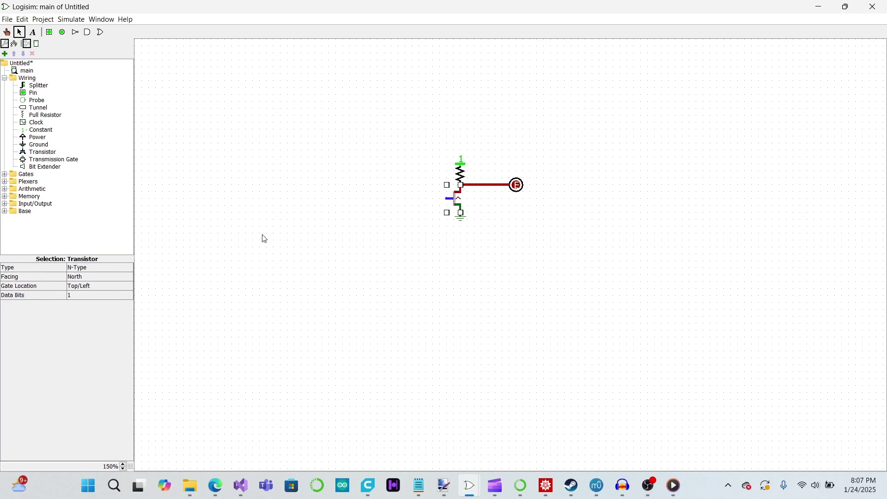
left_click(89, 267)
left_click(85, 278)
left_click(86, 278)
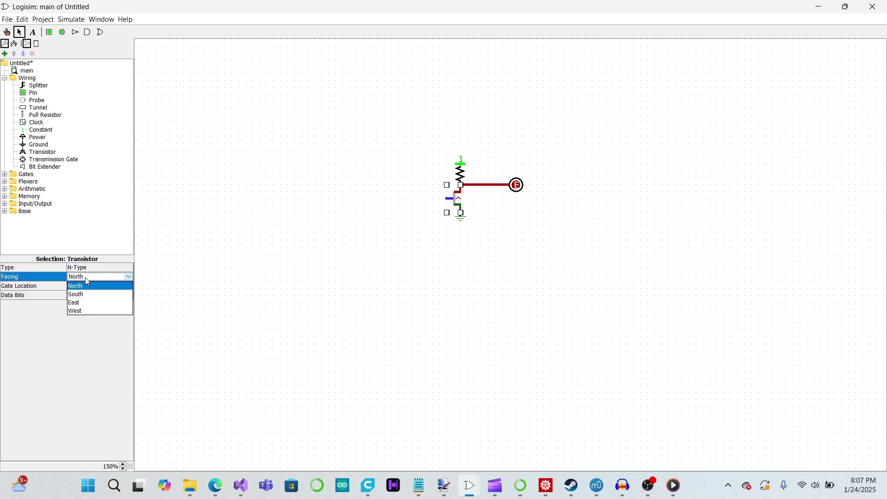
left_click(85, 279)
left_click(439, 243)
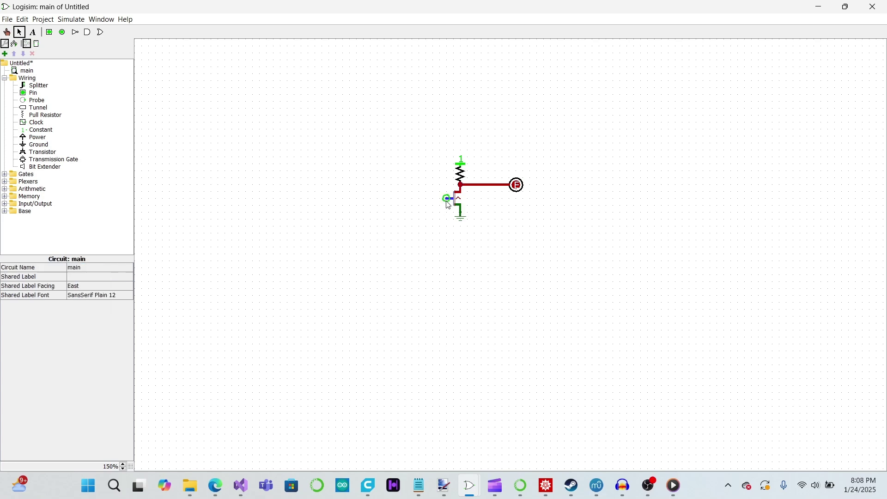
mouse_move(450, 199)
left_mouse_down()
mouse_move(435, 205)
mouse_move(451, 200)
left_mouse_up()
Step: Place an input pin left of the transistor and wire it to the gate
left_click(49, 32)
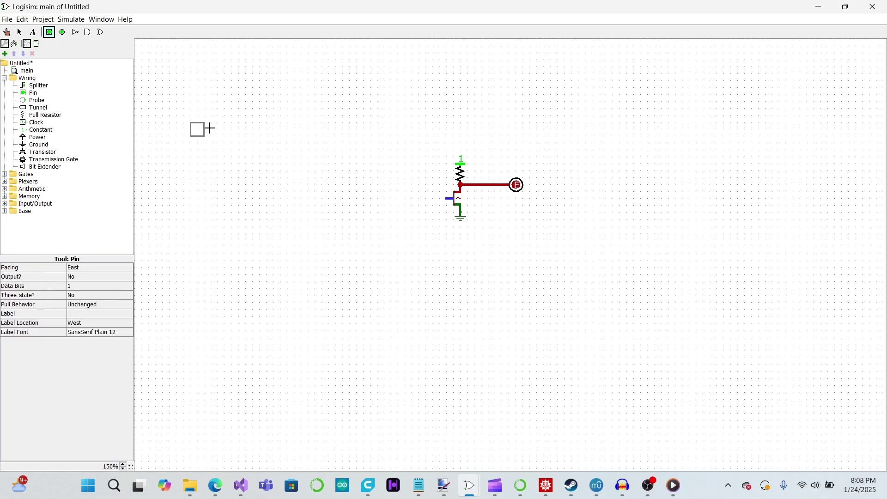
left_click(422, 198)
left_click_drag(422, 199, 454, 199)
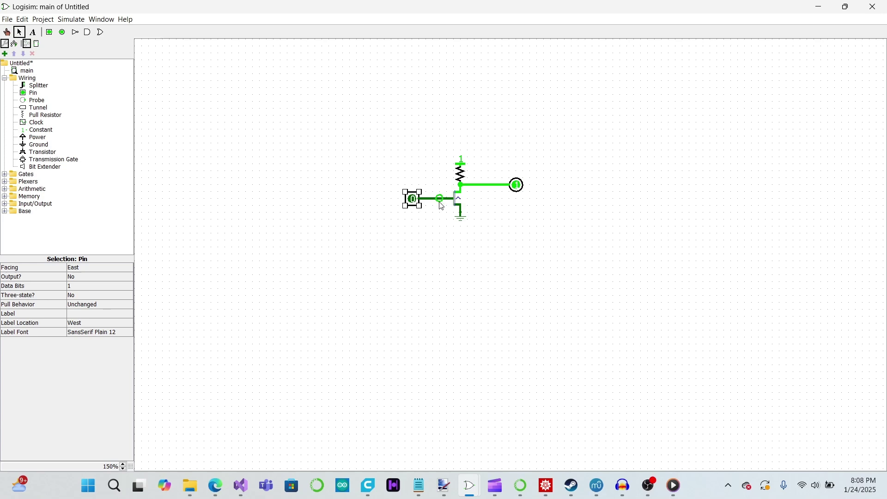
Step: Toggle the input pin between 1 and 0 repeatedly, confirming the output inverts, ending at 0
left_click(6, 33)
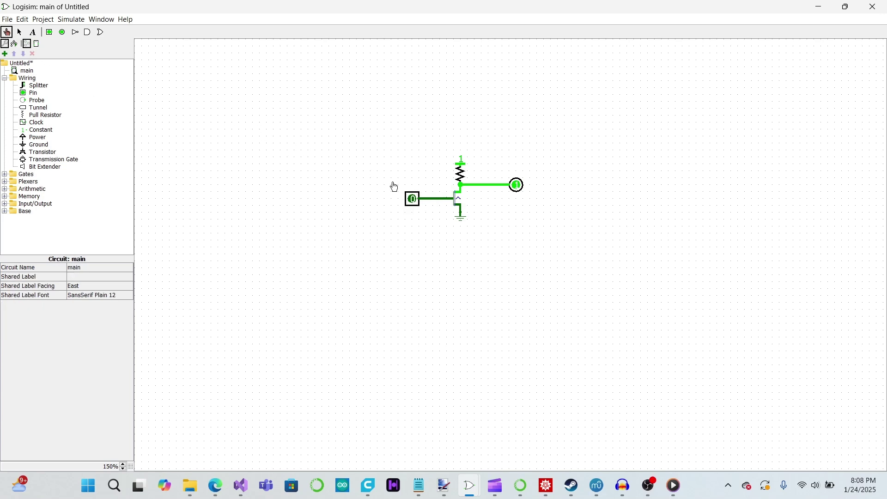
left_click(410, 203)
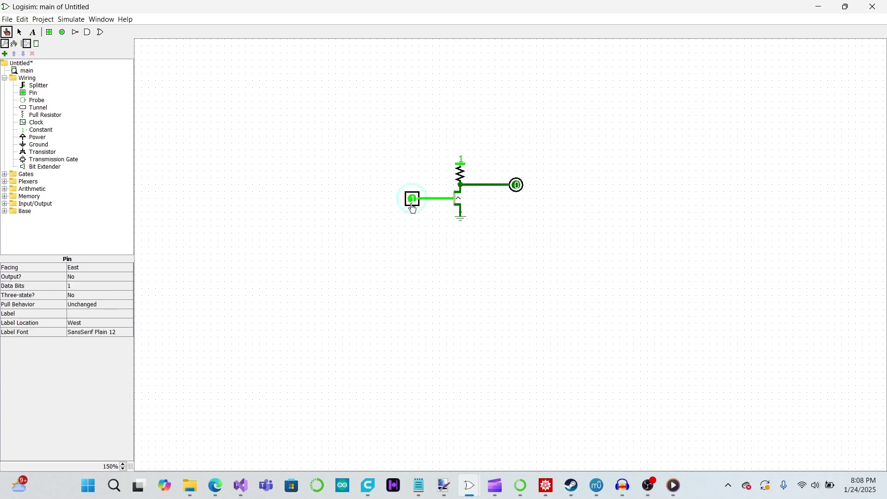
left_click(413, 209)
left_click(413, 209)
left_click(413, 210)
left_click(413, 209)
left_click(413, 209)
Step: Paste a second pin-and-transistor stage in series, test the NAND ending at 0, and move the lower transistor aside
key("ctrl+v")
left_click(7, 32)
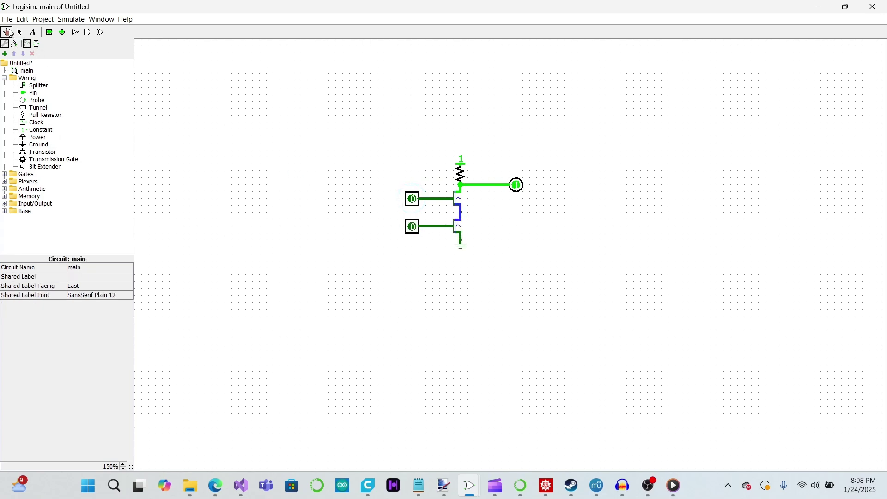
left_click(415, 200)
left_click(415, 200)
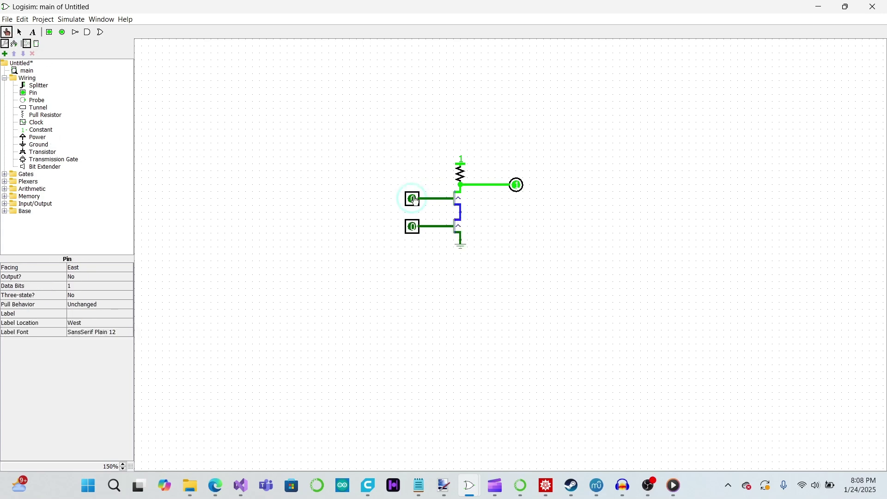
left_click(414, 226)
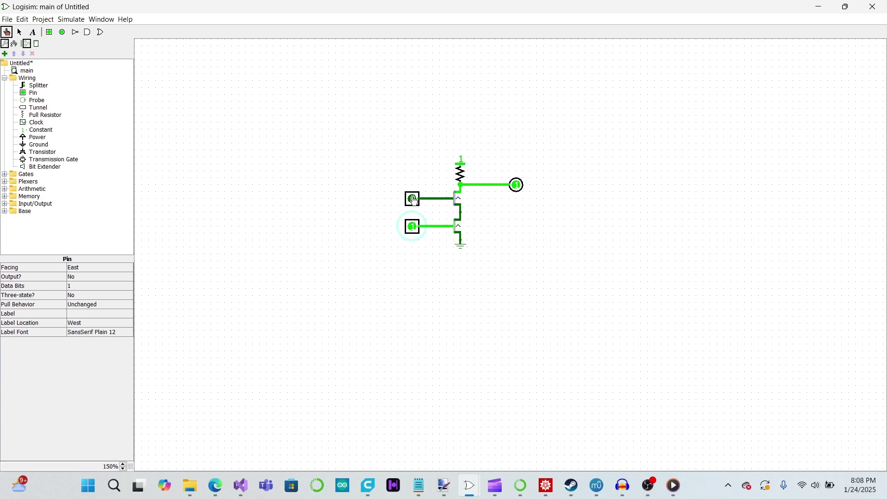
left_click(415, 200)
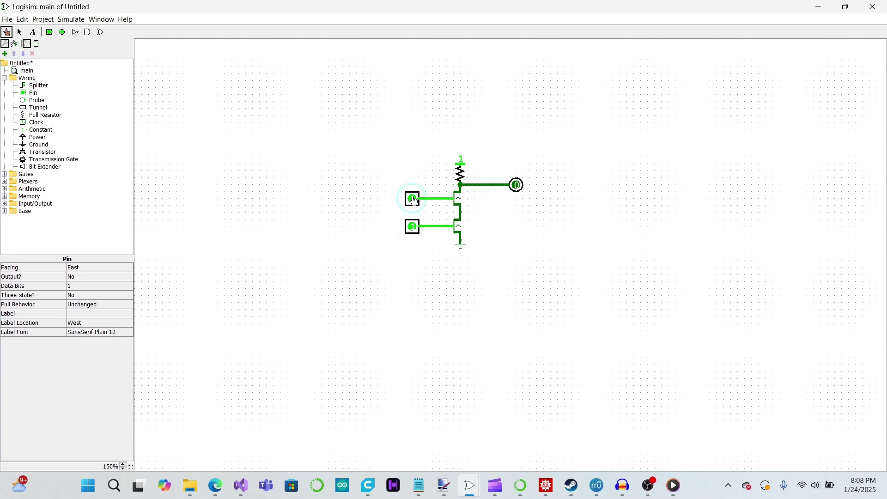
left_click(415, 200)
left_click(413, 227)
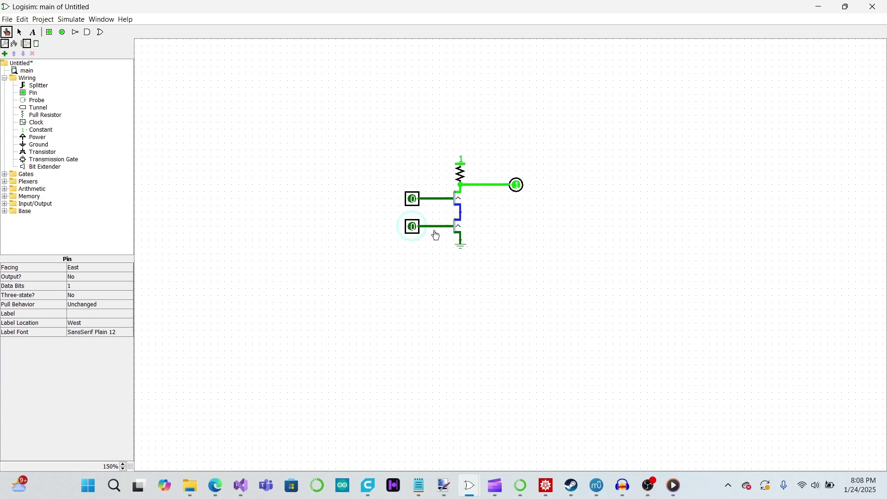
left_click(20, 32)
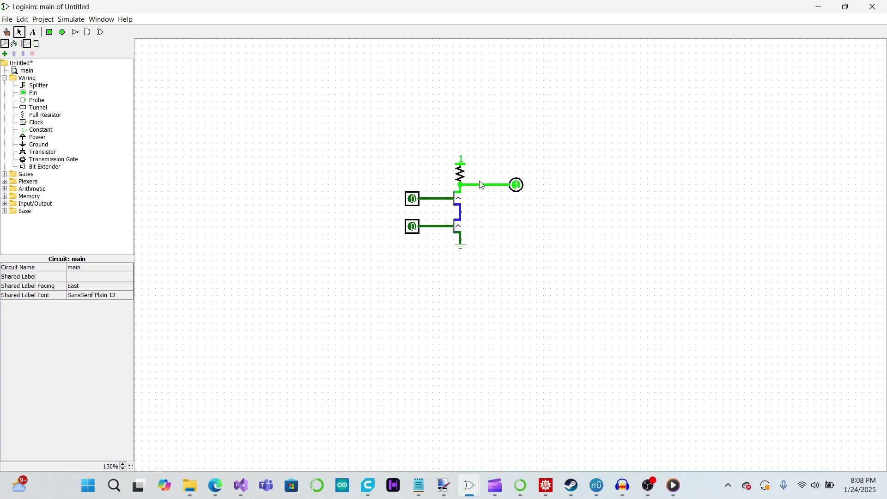
left_click_drag(459, 229, 480, 228)
Step: Wire the second transistor in parallel to form a NOR and toggle each input
left_click_drag(482, 184, 482, 220)
left_click(300, 127)
left_click(6, 32)
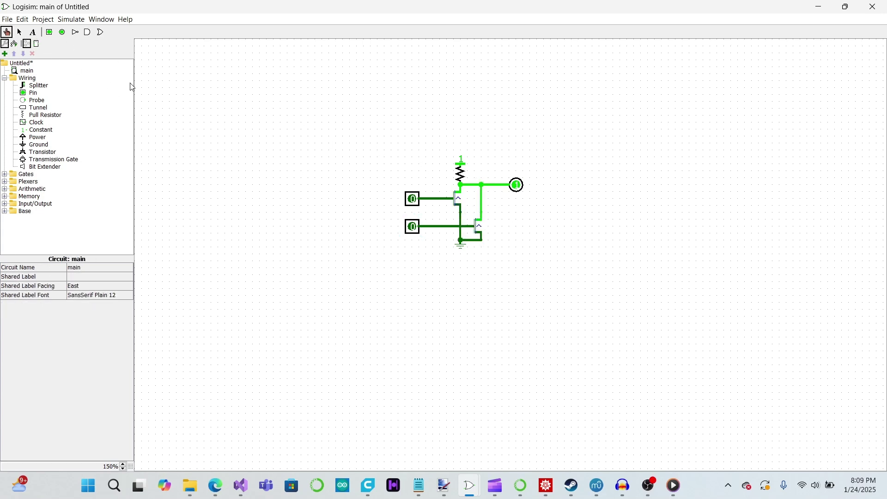
left_click(415, 231)
left_click(415, 231)
left_click(413, 206)
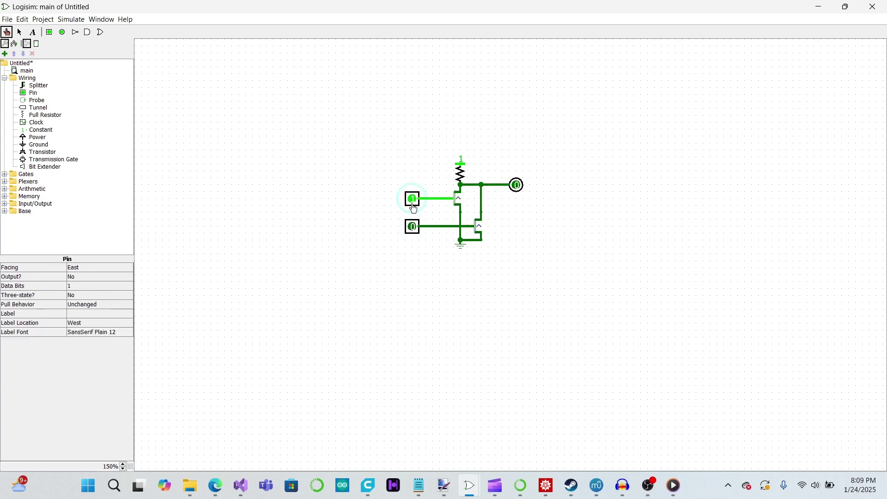
left_click(412, 229)
left_click(413, 229)
left_click(414, 205)
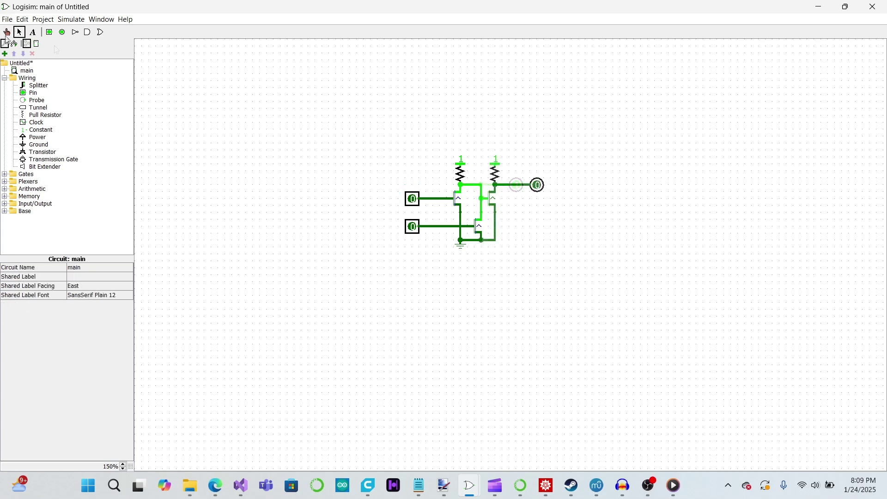
Step: Test the circuit again, toggling each input and both together, ending with both inputs at 0
left_click(7, 32)
left_click(414, 200)
left_click(414, 200)
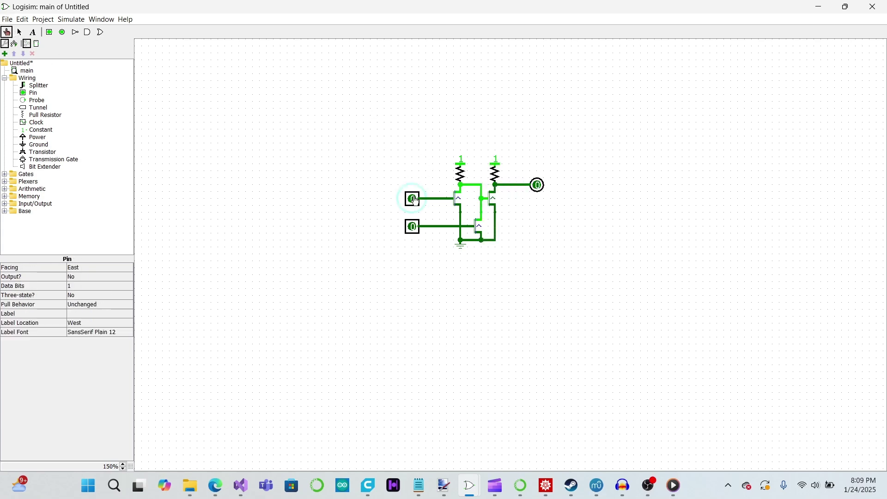
left_click(413, 226)
left_click(415, 200)
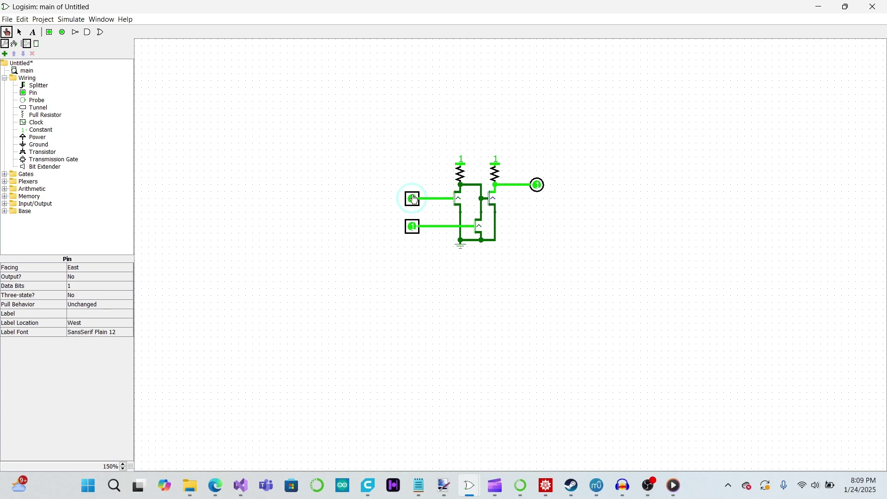
left_click(415, 200)
left_click(413, 227)
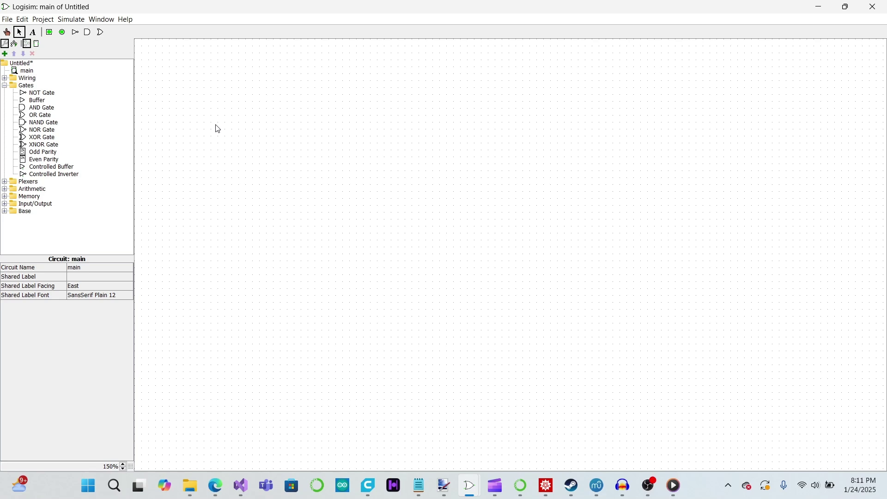
Step: Place two input pins on the canvas, one aligned below the other
left_click(50, 35)
left_click(442, 199)
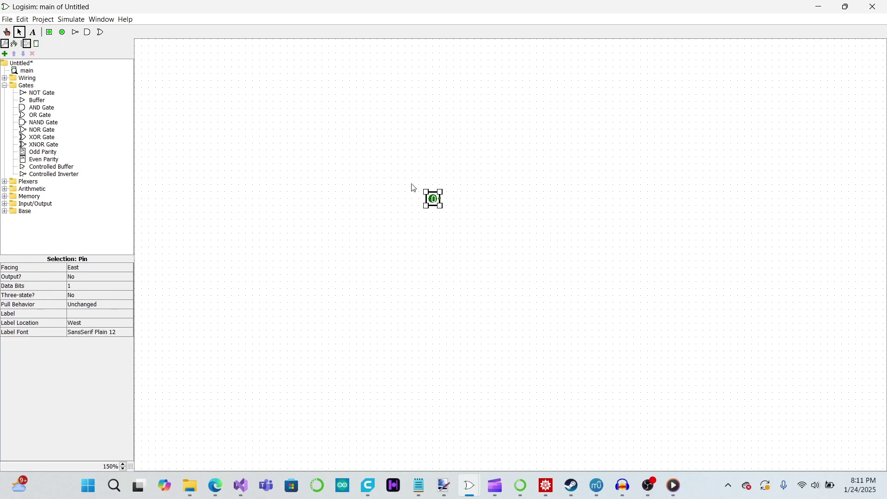
left_click(49, 33)
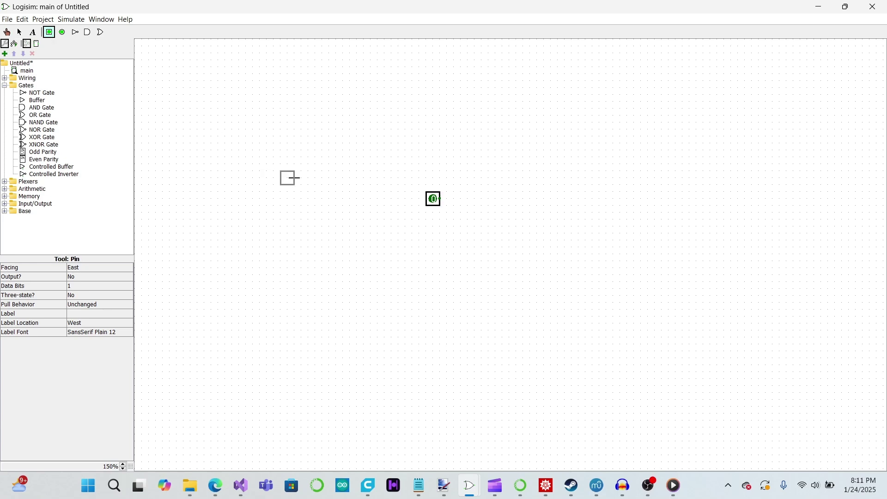
left_click(440, 227)
left_click_drag(434, 229, 434, 222)
Step: Label the top input pin A and the bottom input pin B
left_click(433, 200, "shift")
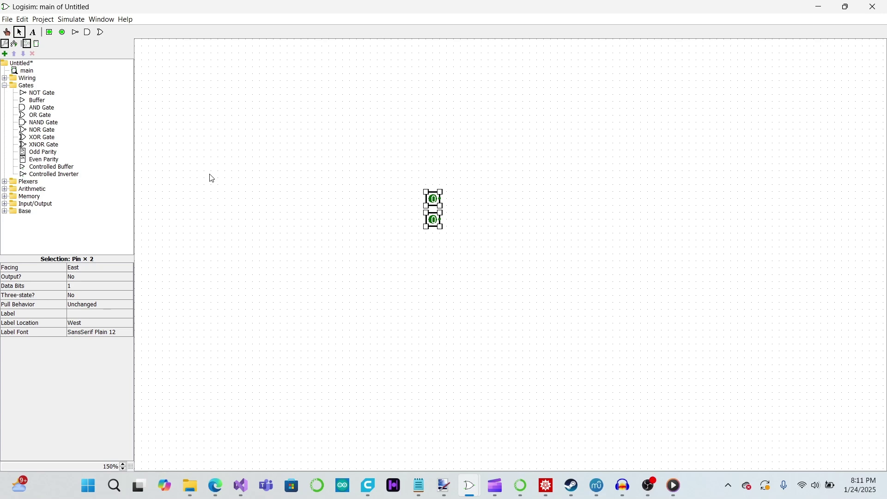
left_click(196, 247)
left_click(429, 203)
left_click(77, 314)
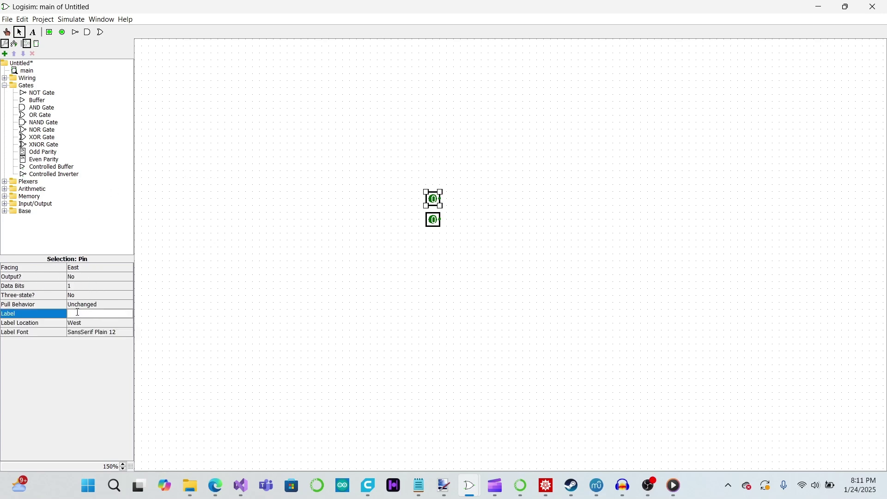
key("Return")
left_click(432, 221)
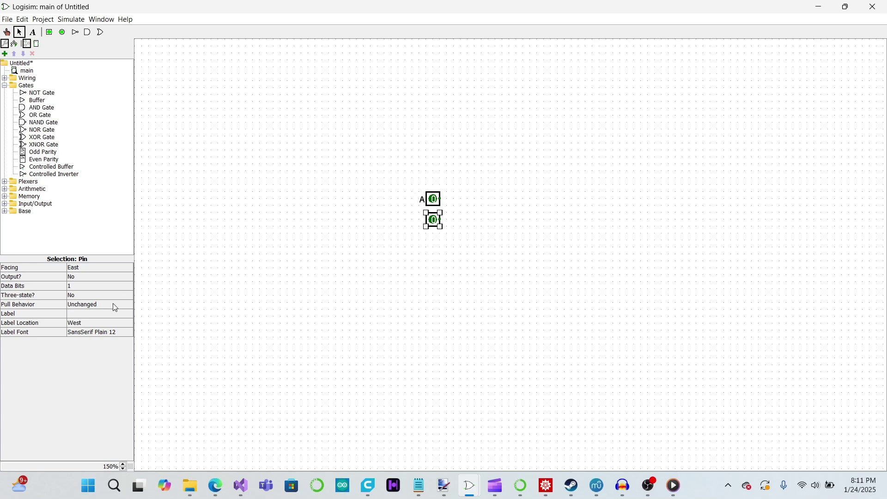
left_click(103, 312)
type("B")
key("Return")
Step: Place an east-facing NAND gate below the OR gate and wire the gate outputs into the AND gate
left_click(44, 122)
left_click(100, 268)
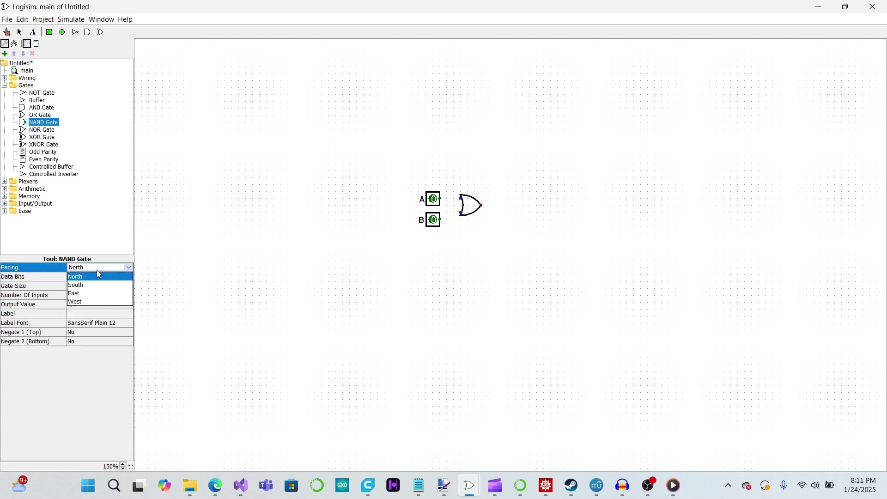
left_click(98, 294)
left_click(487, 233)
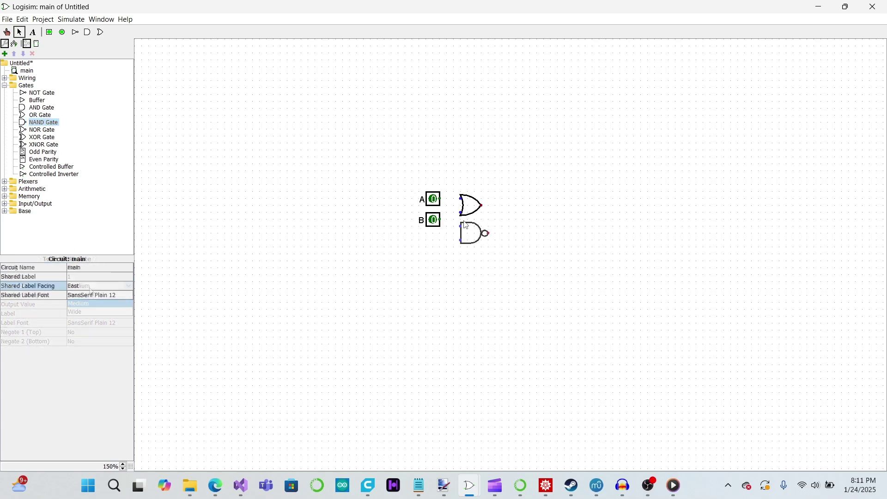
left_click_drag(482, 205, 504, 234)
key("ctrl+v")
left_click_drag(432, 220, 431, 240)
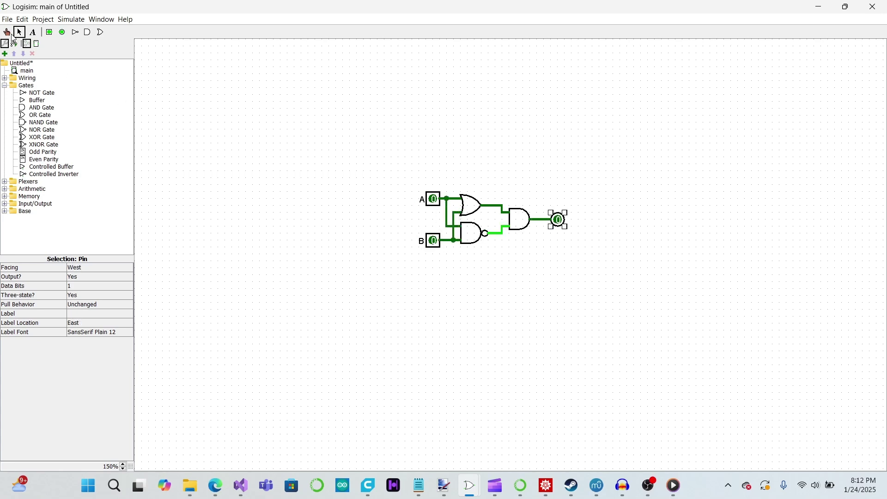
Step: Test the XOR by toggling inputs A and B in various combinations
left_click(9, 33)
left_click(432, 199)
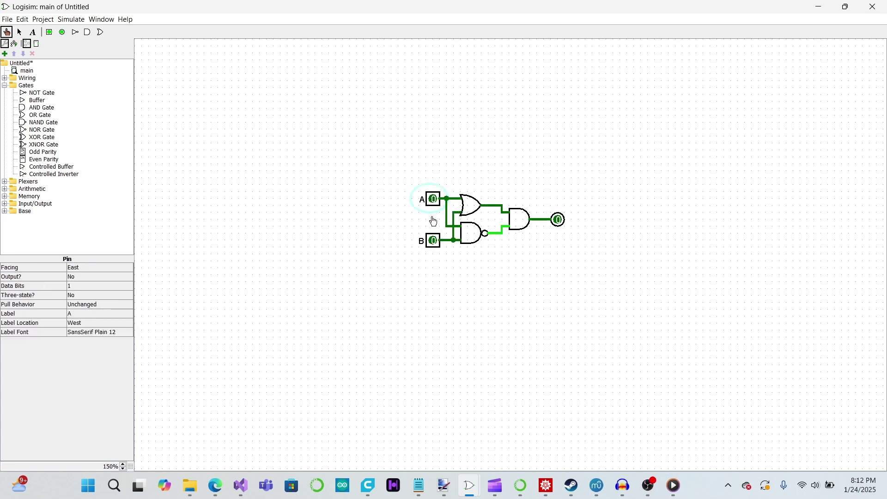
left_click(433, 241)
left_click(432, 199)
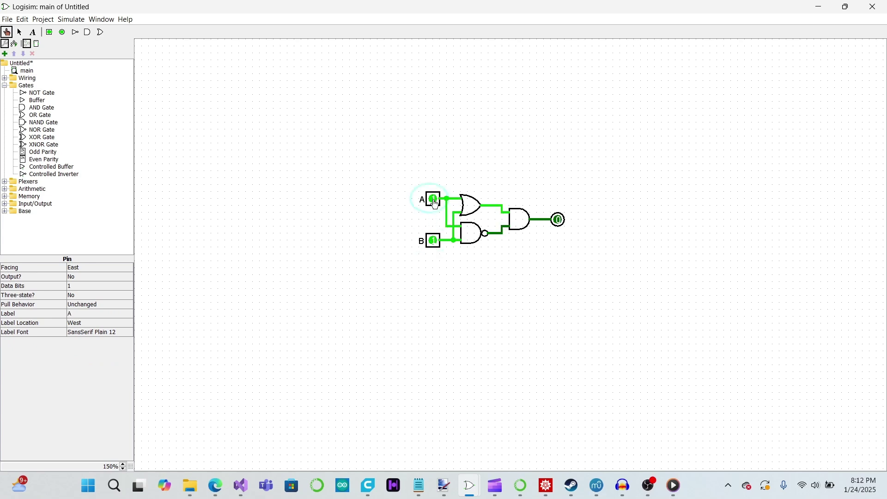
left_click(433, 199)
left_click(429, 244)
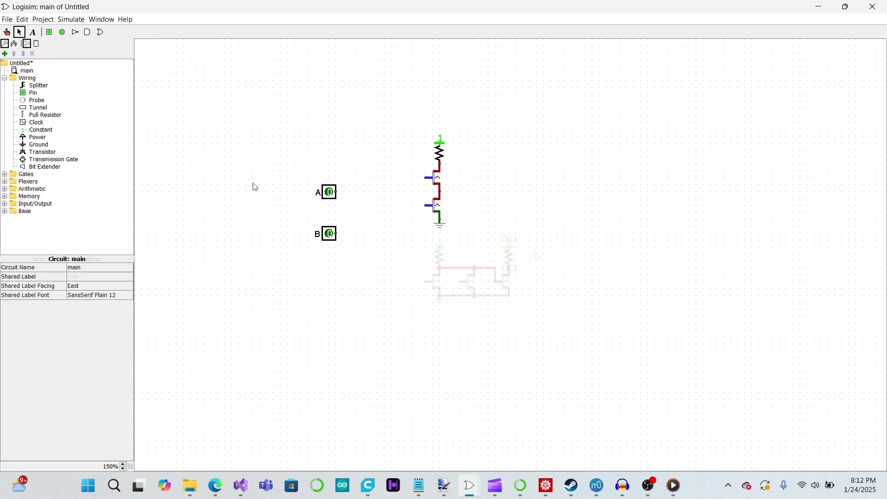
Step: Wire the resistor junction and transistor gates to inputs A and B, then add an output pin
mouse_move(440, 164)
left_mouse_down()
mouse_move(530, 229)
mouse_move(530, 268)
mouse_move(509, 268)
left_mouse_up()
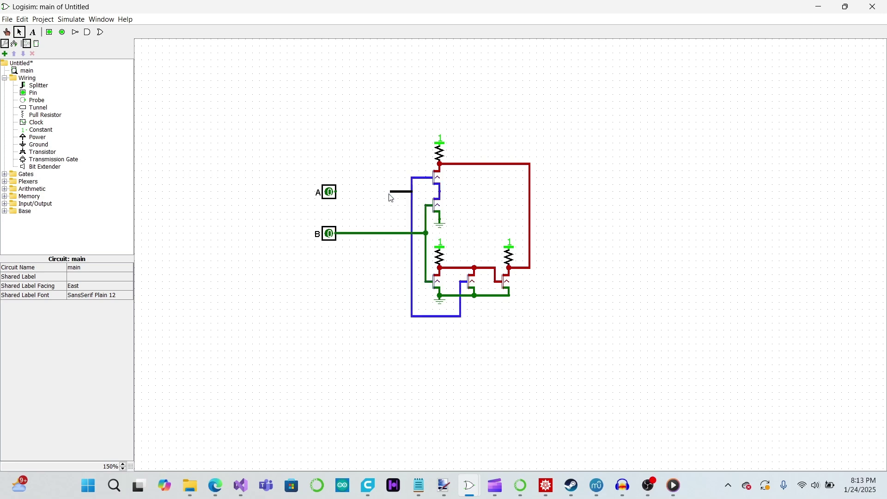
left_click_drag(390, 198, 338, 192)
left_click_drag(530, 164, 562, 164)
left_click(62, 31)
left_click(561, 157)
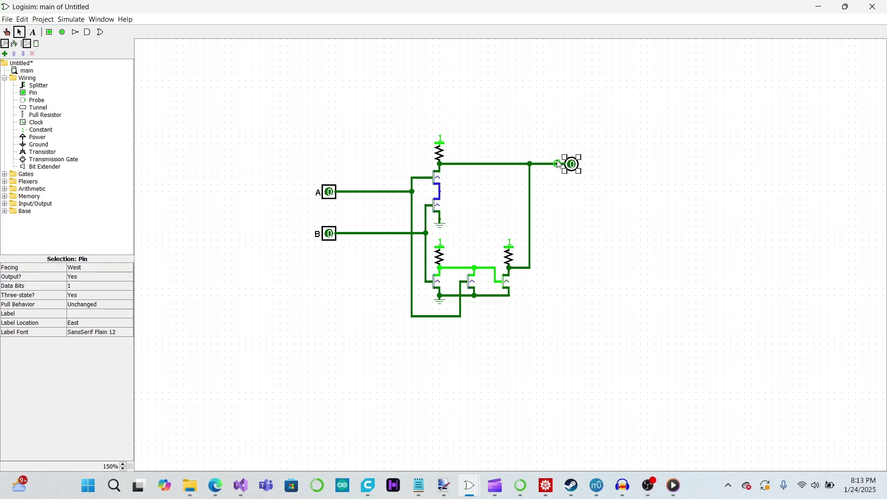
Step: Toggle A on and off, then turn B on, confirming output 1 with only B on
left_click(7, 32)
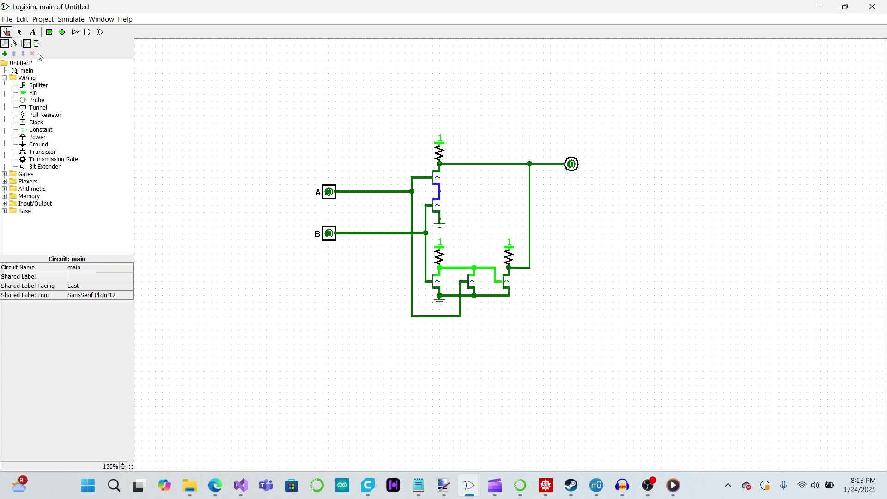
left_click(329, 192)
left_click(329, 192)
left_click(328, 235)
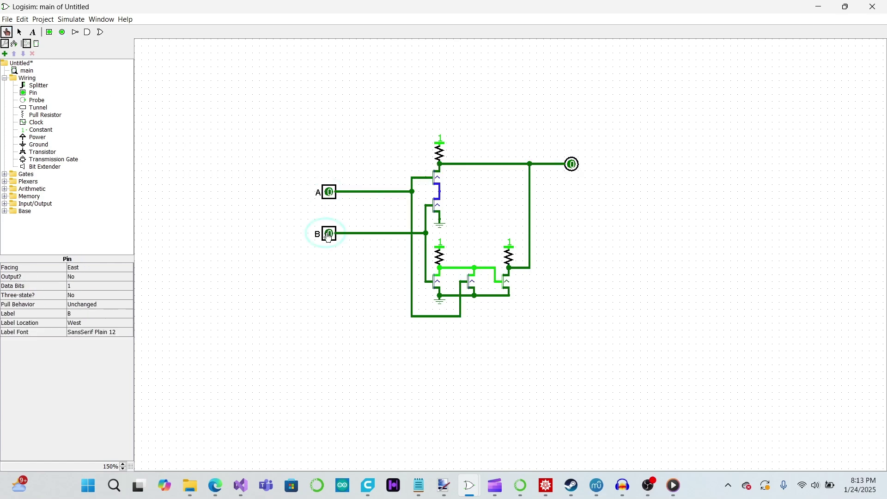
left_click(329, 192)
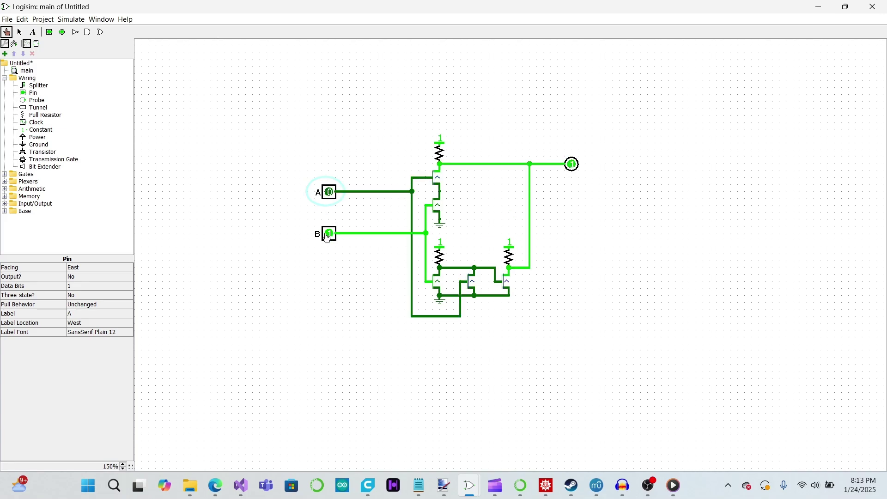